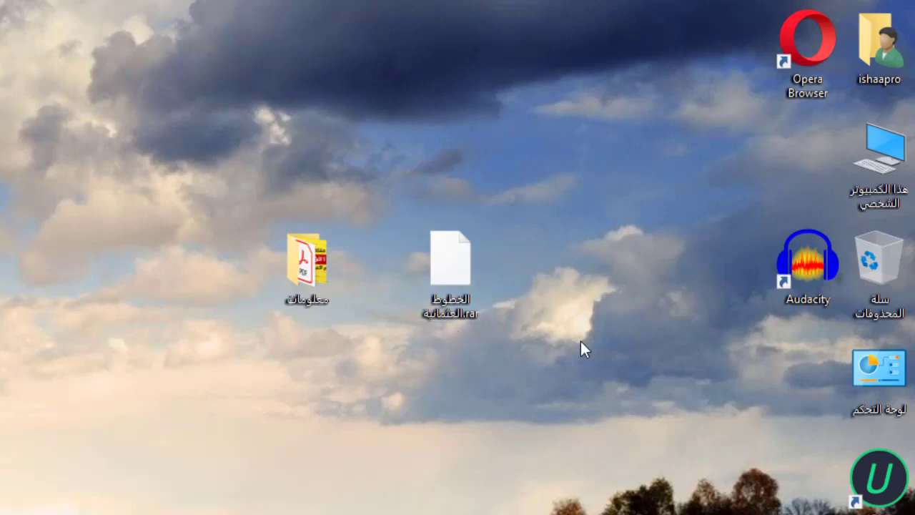
Try to open the الخطوط العثمانية.rar file on the desktop
double_click(460, 270)
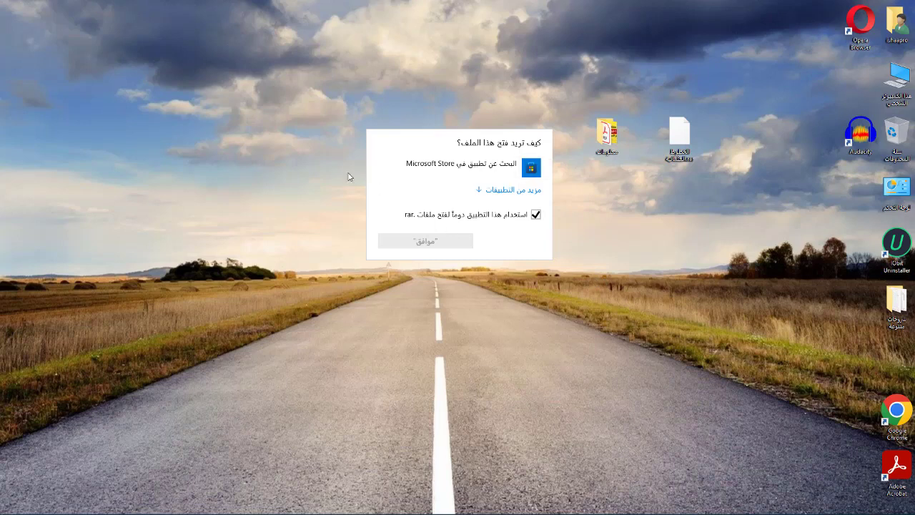
left_click(412, 247)
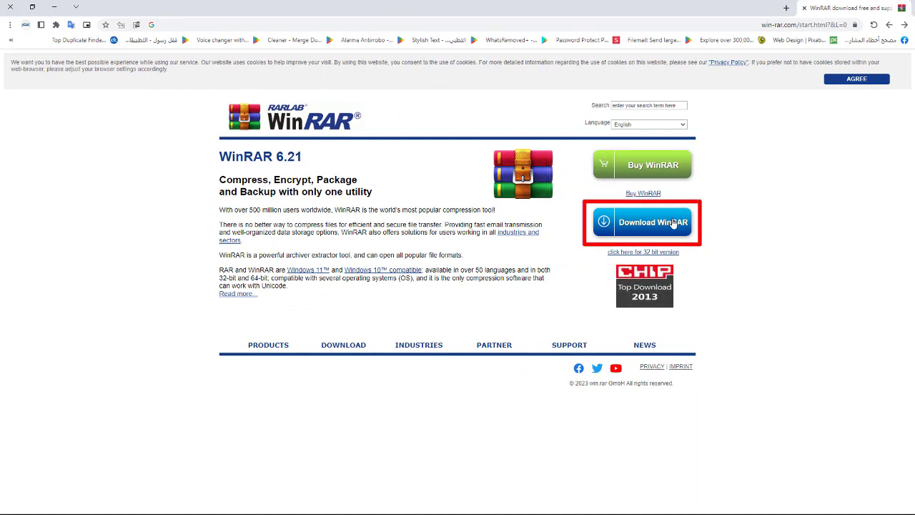
Go to the WinRAR website's download page and filter the available downloads by the Arabic language
left_click(340, 351)
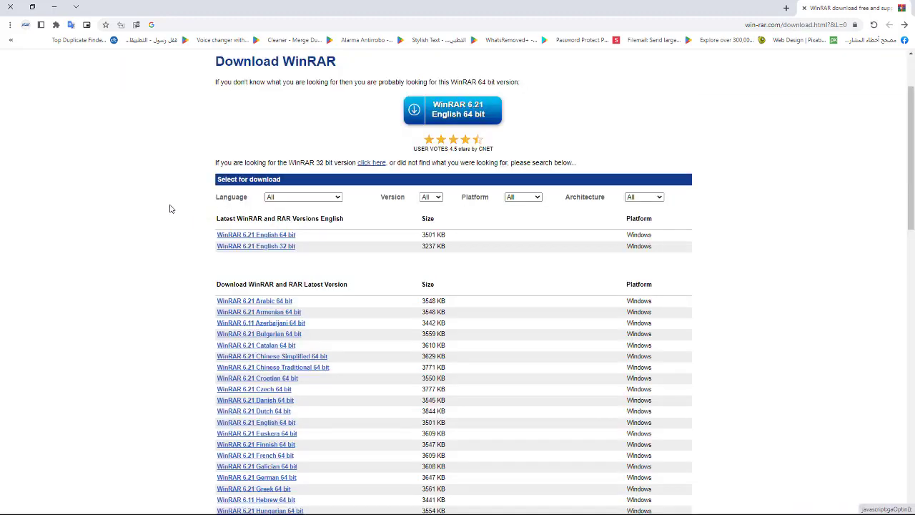
left_click(290, 198)
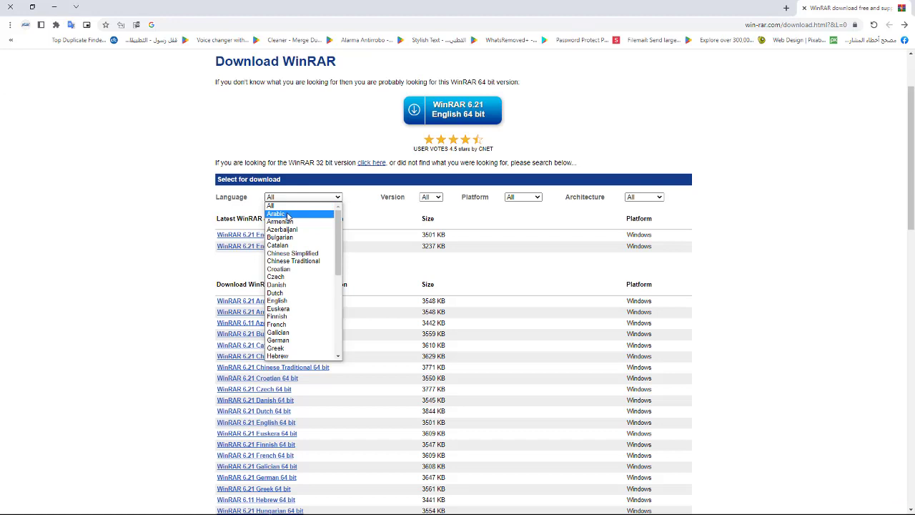
left_click(287, 215)
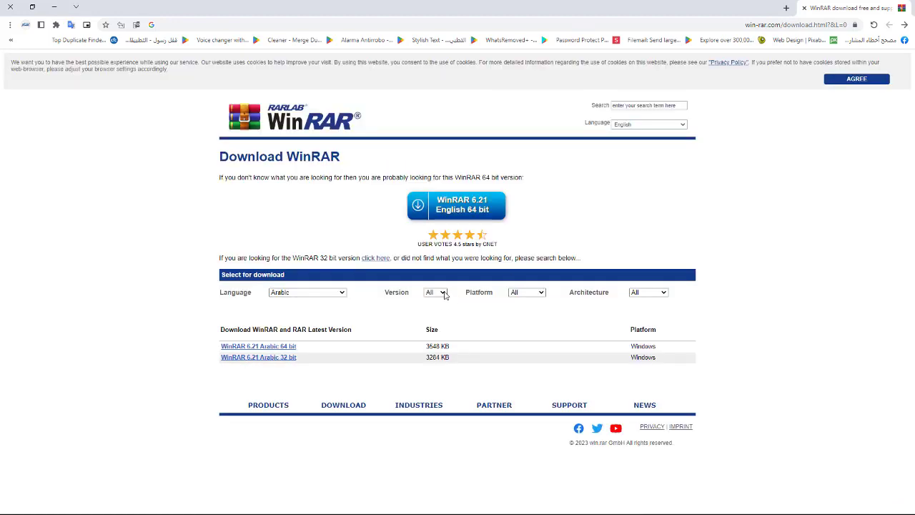
Look through the version and architecture filter options and filter the WinRAR downloads by the Windows platform
left_click(444, 293)
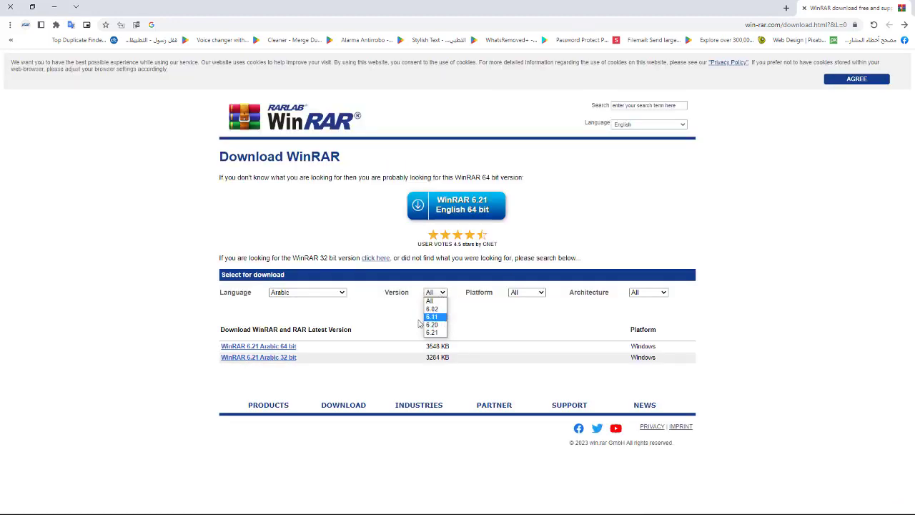
left_click(512, 327)
left_click(517, 296)
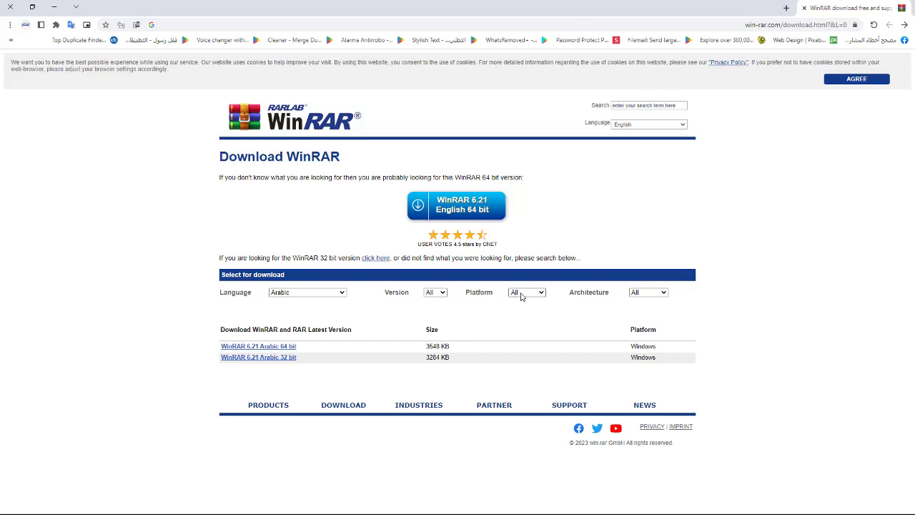
left_click(521, 294)
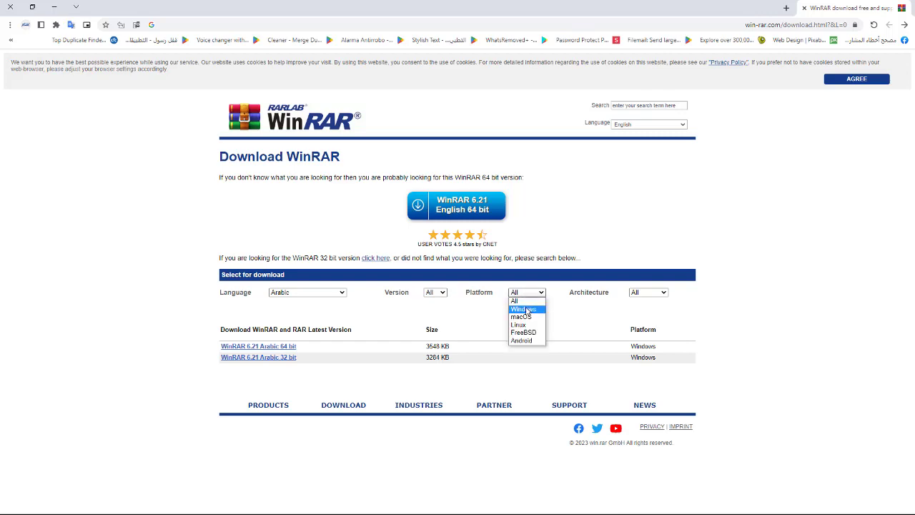
left_click(527, 310)
left_click(647, 245)
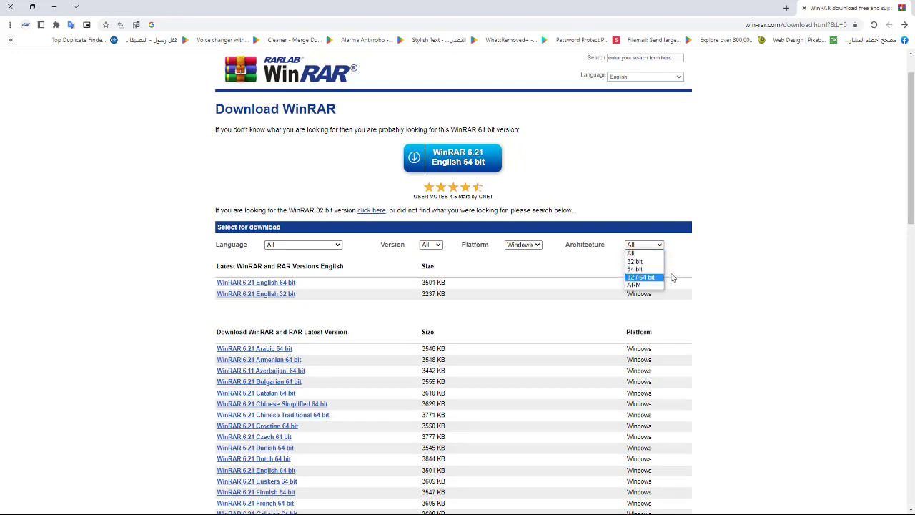
left_click(748, 271)
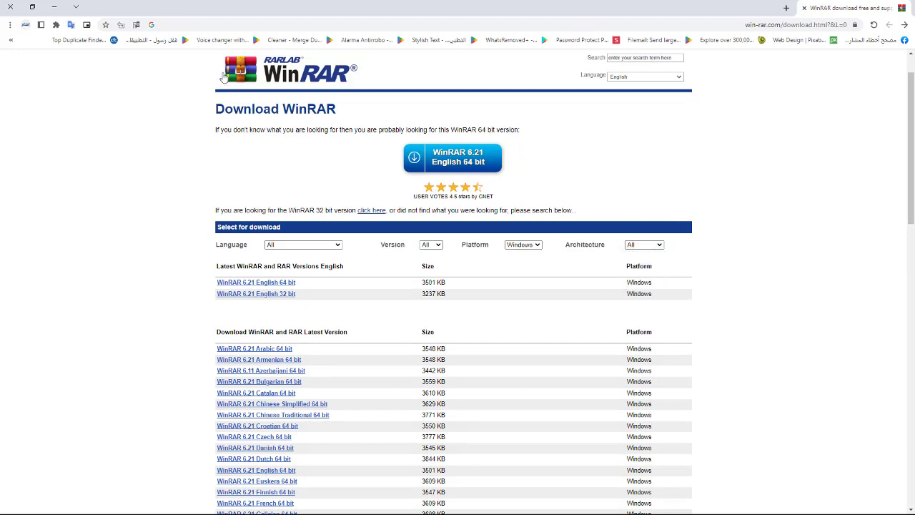
Switch to the desktop and open the computer's properties to check whether the system is 32-bit or 64-bit
left_click(54, 7)
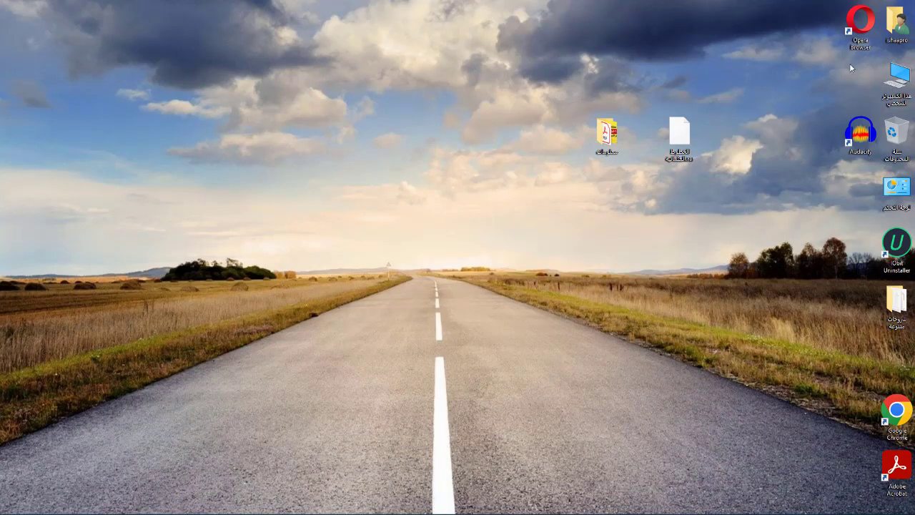
right_click(900, 74)
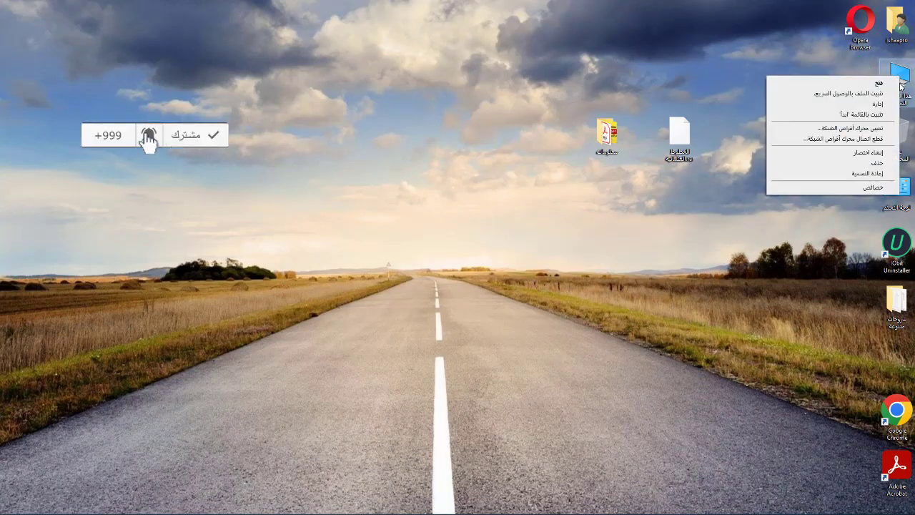
left_click(873, 189)
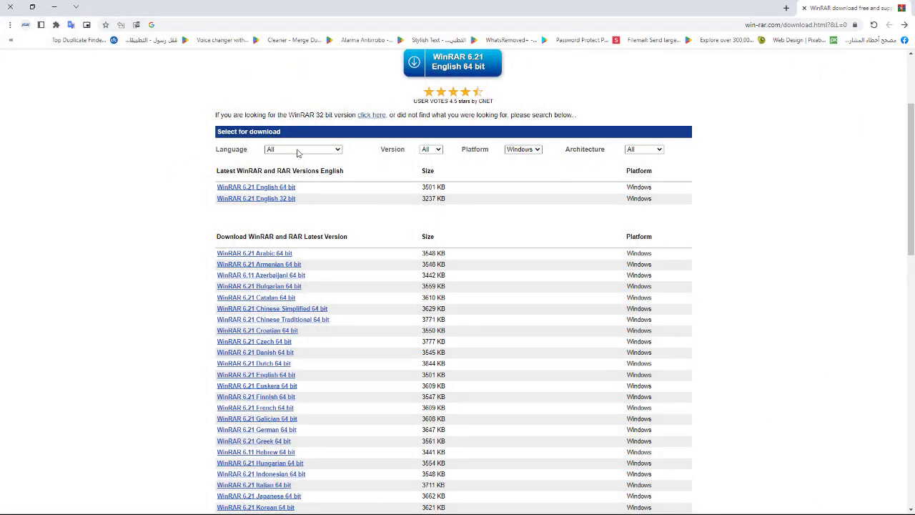
Filter the WinRAR downloads by Arabic and download WinRAR 6.21 Arabic 64 bit
left_click(300, 150)
left_click(291, 167)
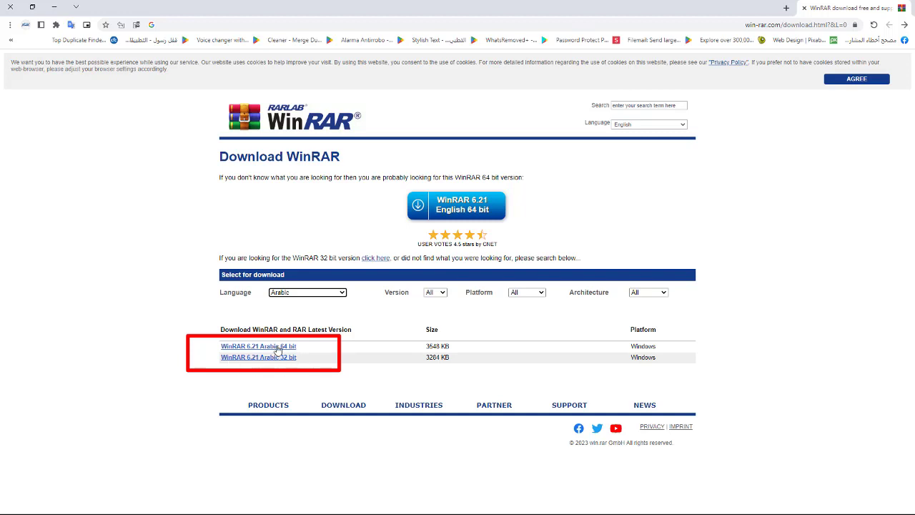
left_click(293, 347)
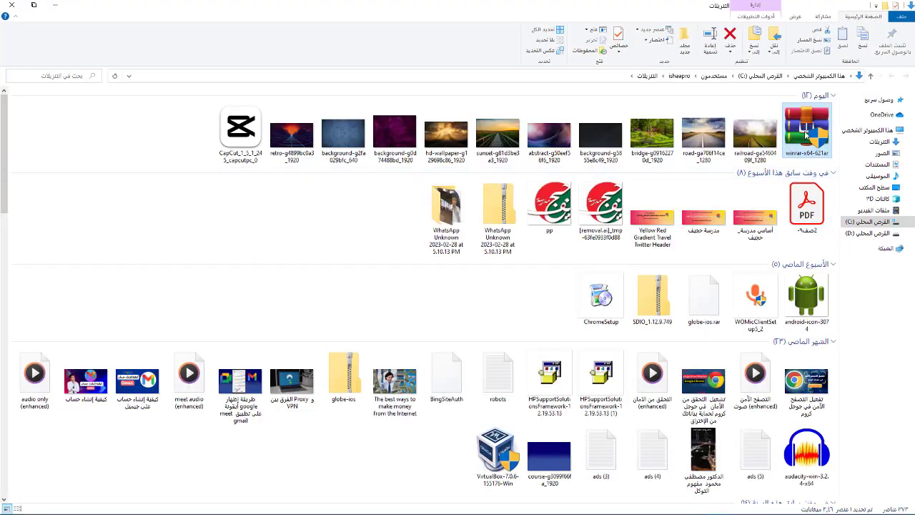
Run the winrar-x64-621ar installer from the downloads folder and install WinRAR to C:\Program Files\WinRAR
double_click(806, 133)
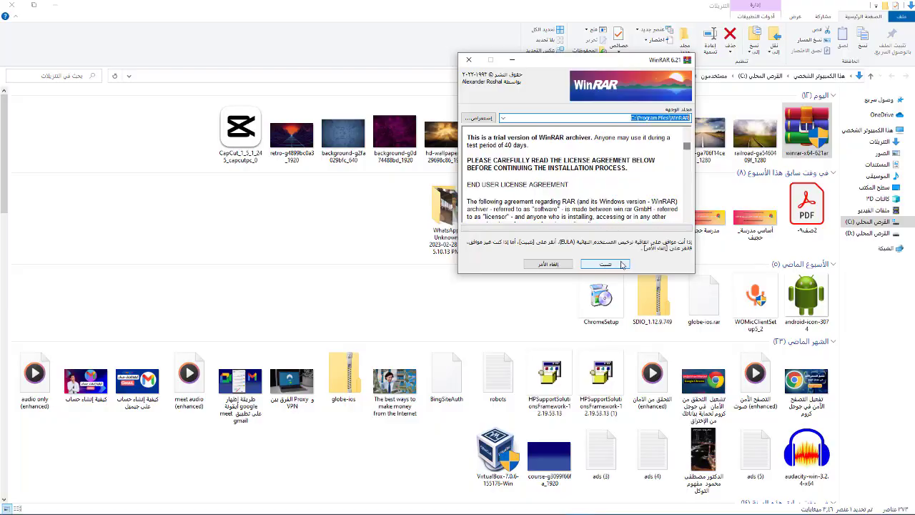
left_click(622, 265)
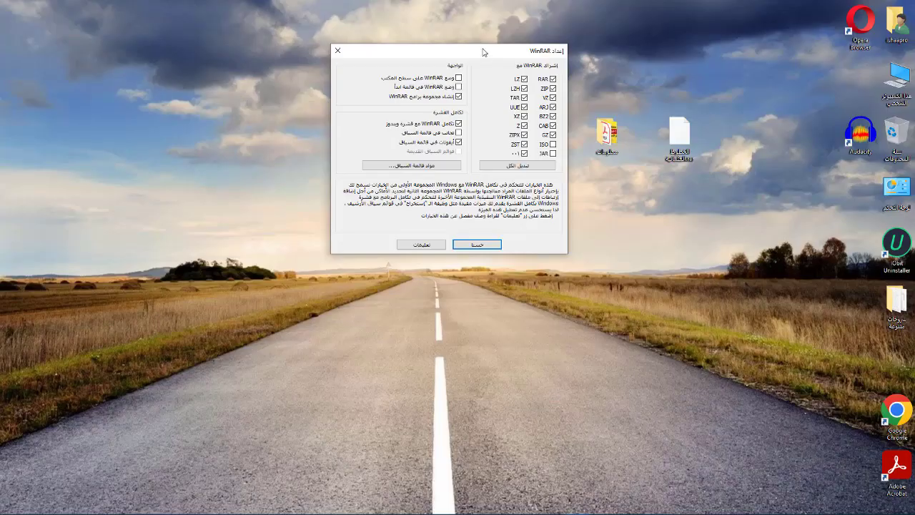
Add ISO to the file types associated with WinRAR and finish the setup, closing the WinRAR shortcuts folder
mouse_move(483, 53)
left_mouse_down()
mouse_move(488, 71)
mouse_move(488, 54)
left_mouse_up()
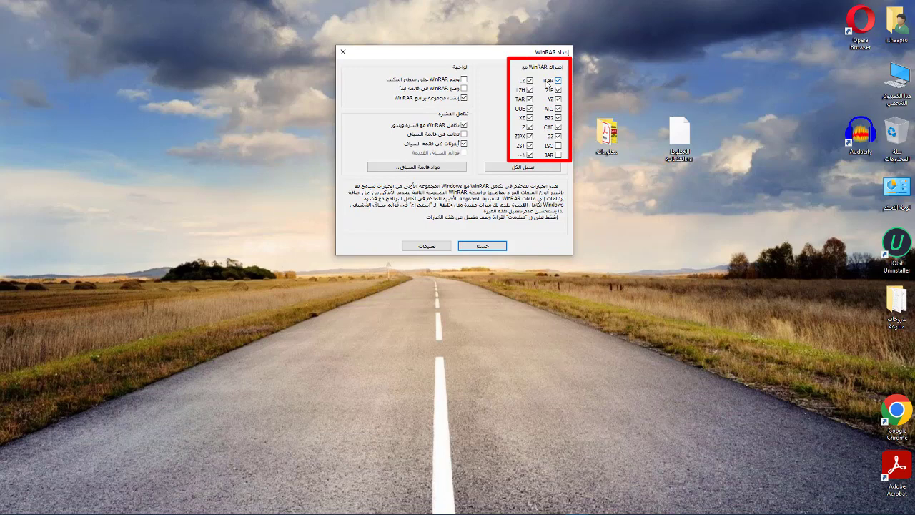
left_click(559, 146)
left_click(484, 246)
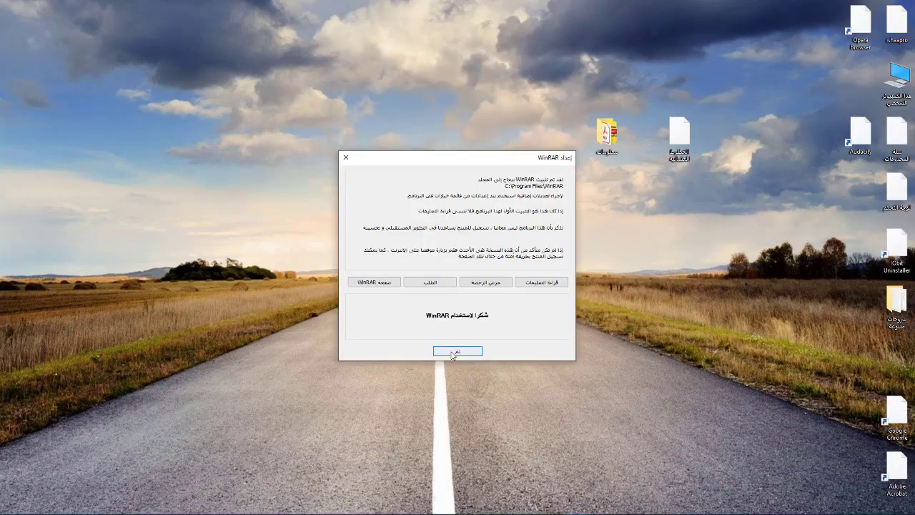
left_click(454, 354)
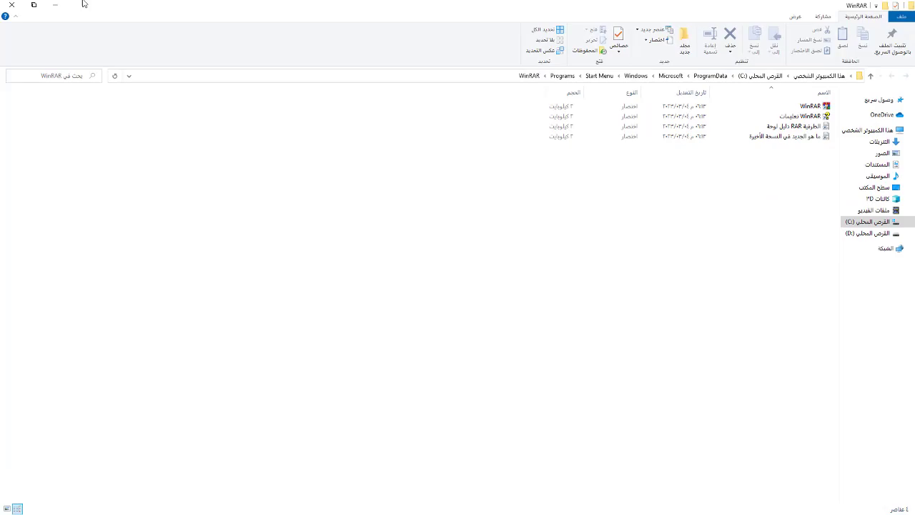
left_click(11, 4)
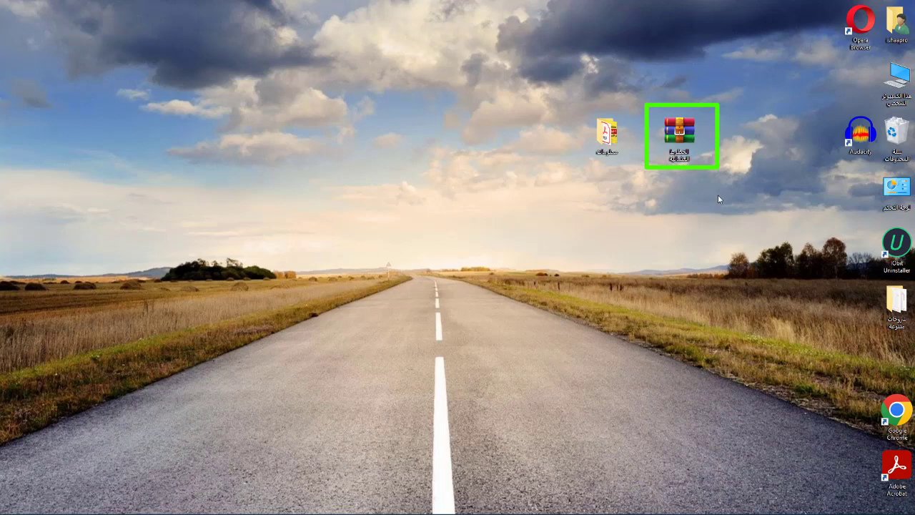
Extract the الخطوط العثمانية archive into a desktop folder and place that folder directly below the archive
right_click(683, 125)
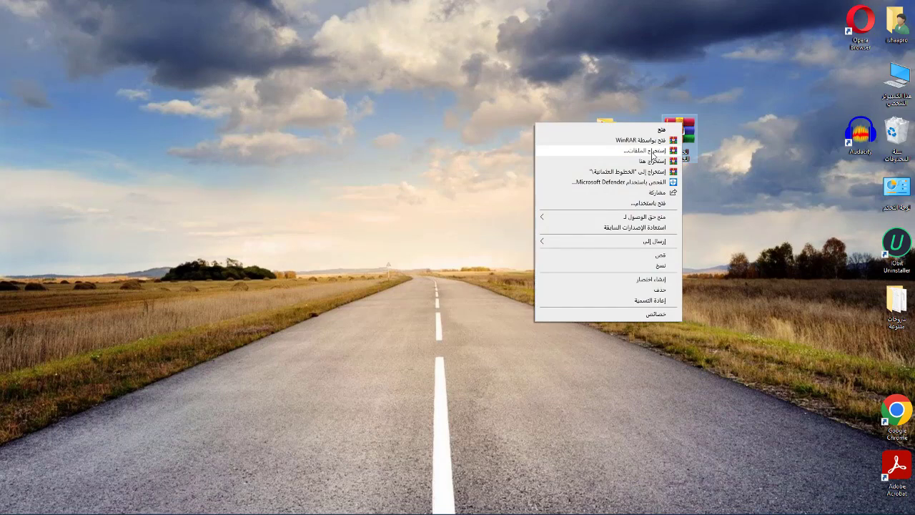
left_click(652, 151)
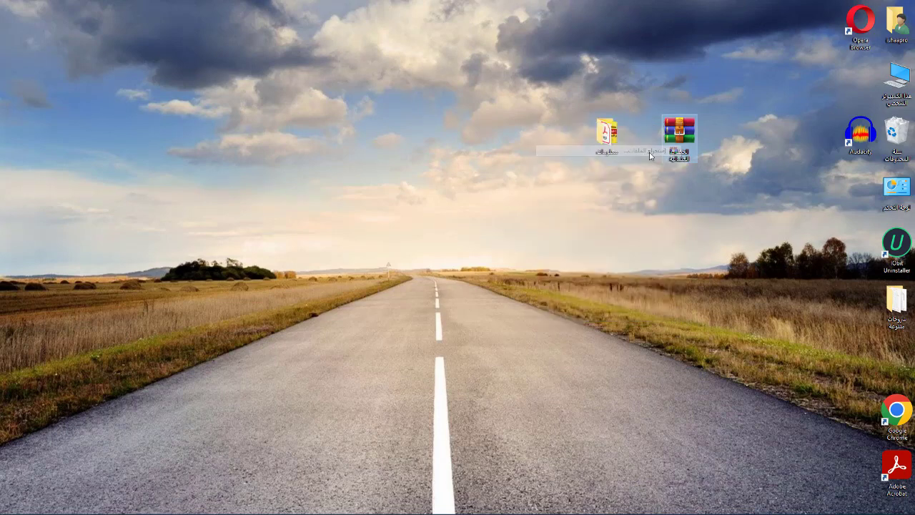
left_click(431, 360)
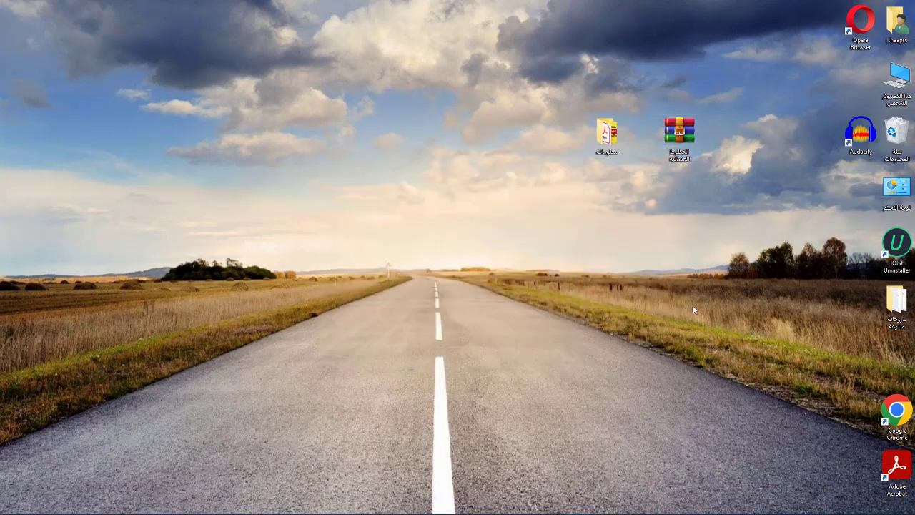
left_click_drag(898, 358, 696, 210)
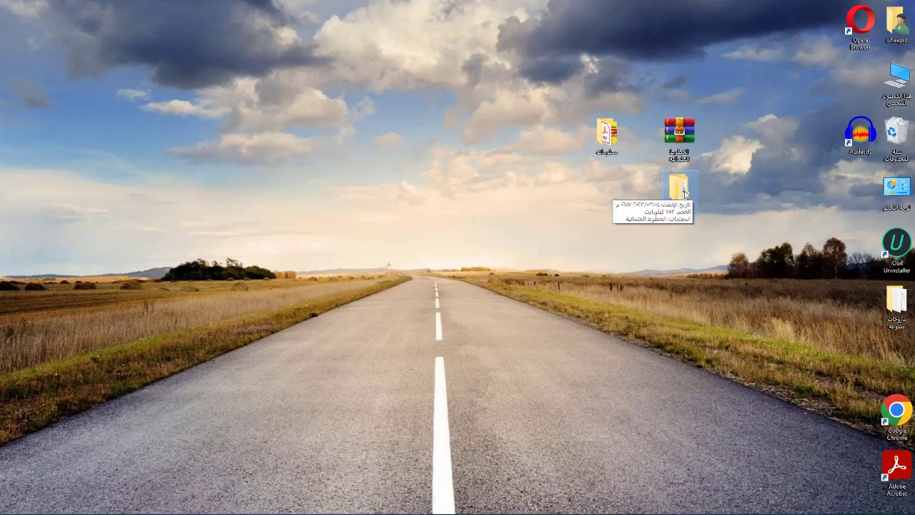
Open the extracted الخطوط العثمانية folder and go through its nested subfolders to view the extracted files
double_click(684, 194)
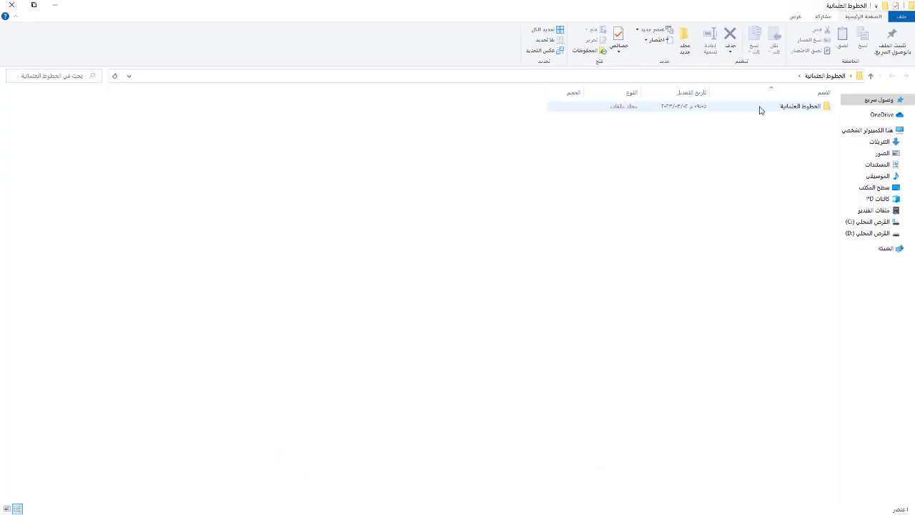
double_click(790, 106)
left_click(783, 106)
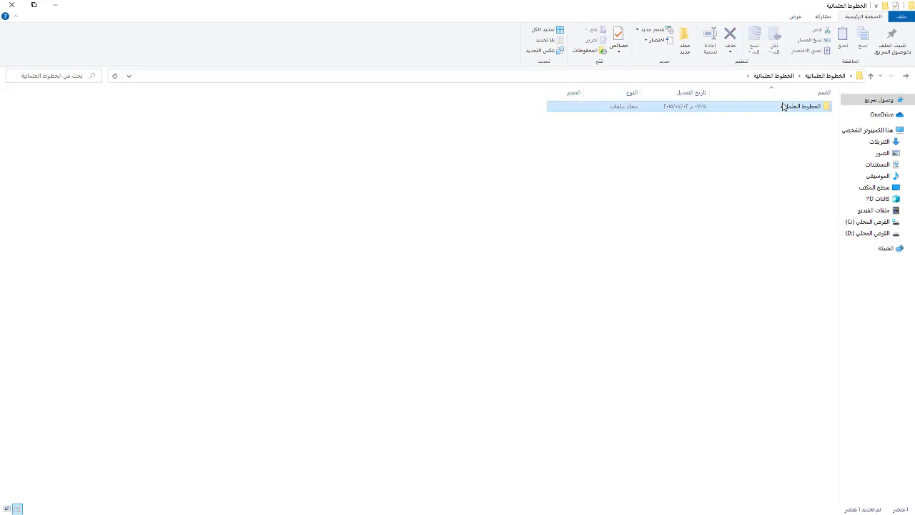
double_click(783, 106)
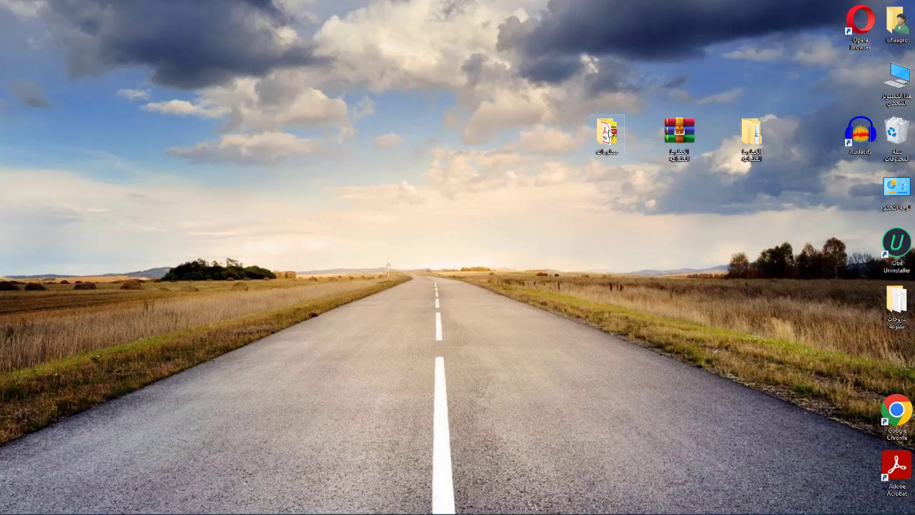
Check the contents of the معلومات folder on the desktop and compress the folder into معلومات.rar
double_click(610, 133)
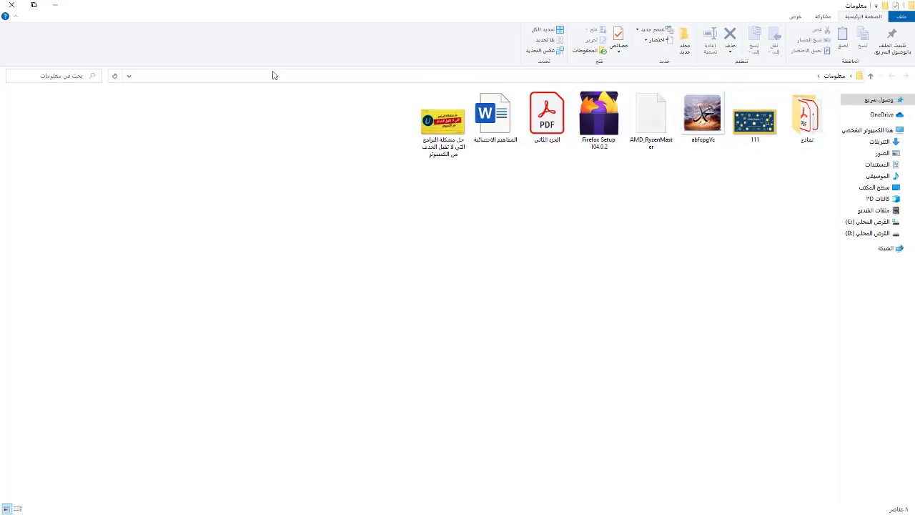
left_click(11, 5)
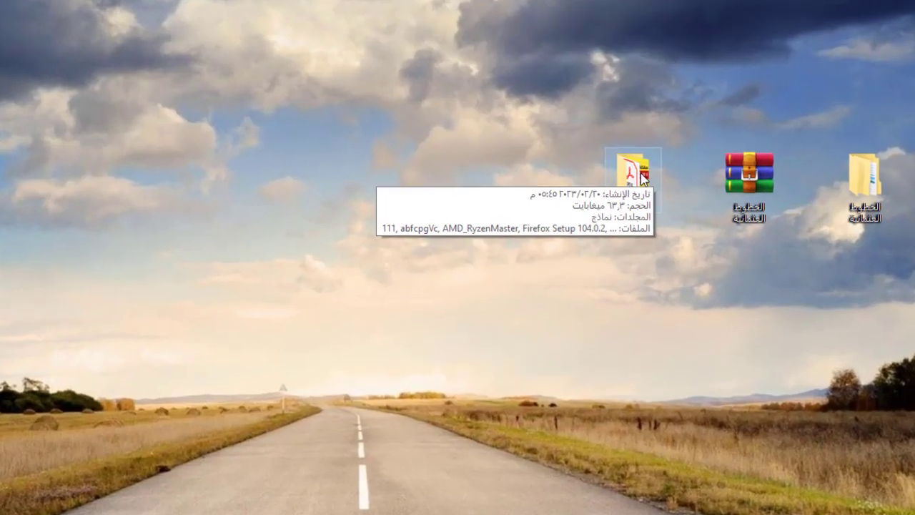
right_click(642, 179)
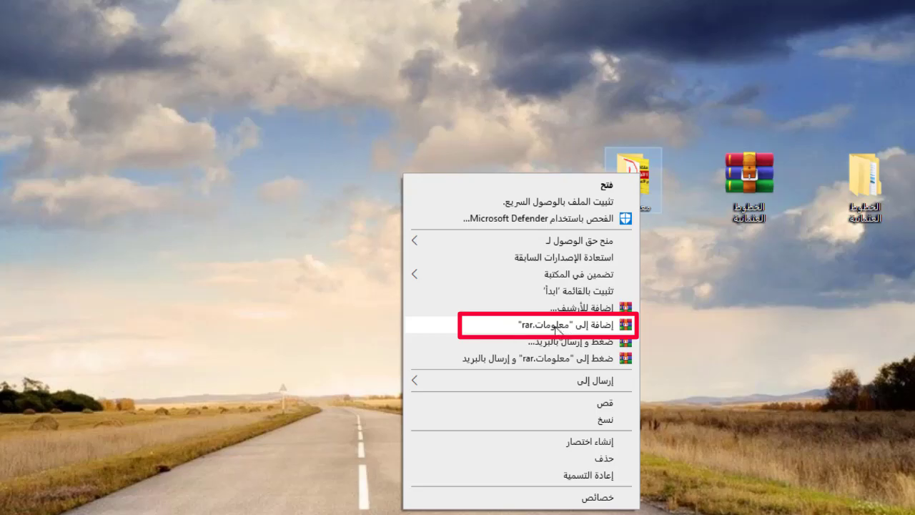
left_click(557, 327)
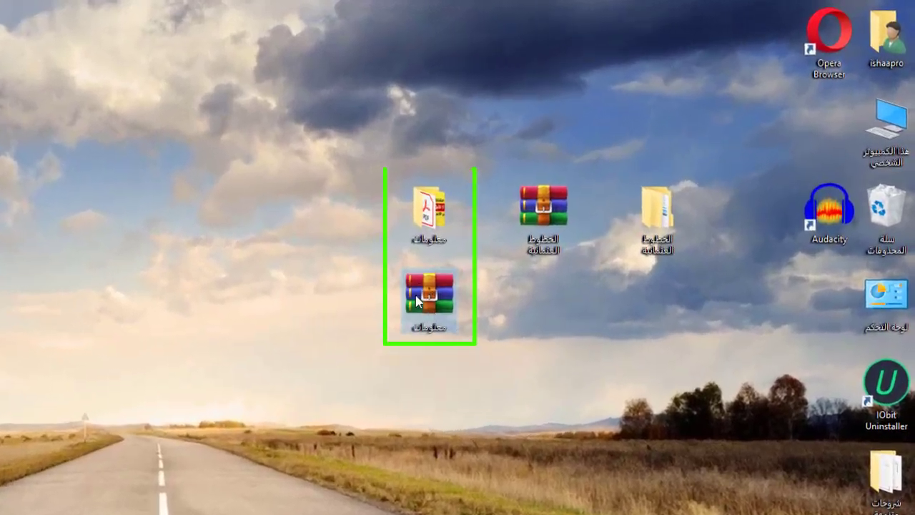
mouse_move(417, 302)
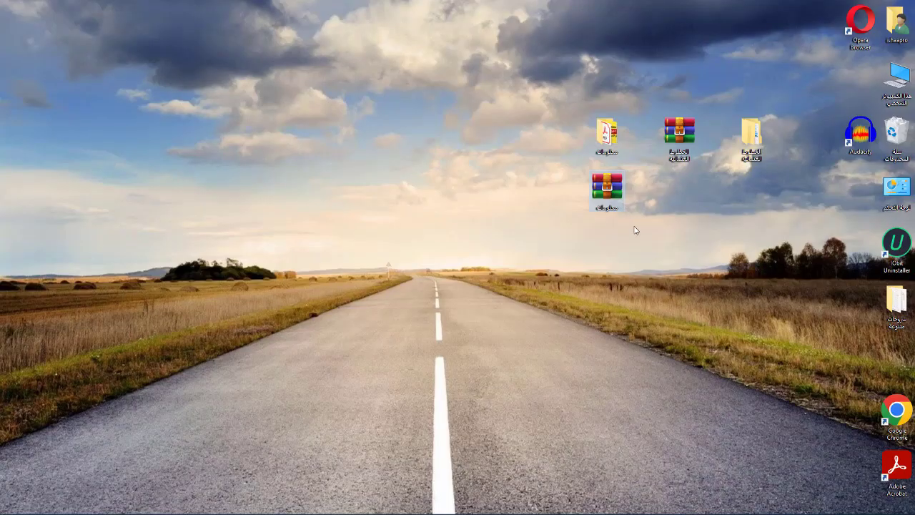